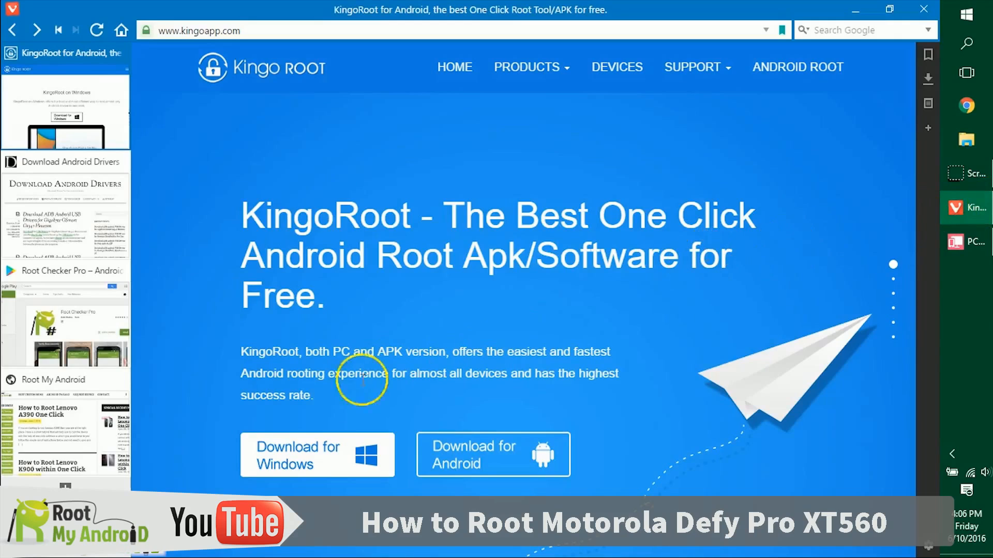
Step: Download and save the KingoRoot Windows installer, then switch to the Download Android Drivers site
click(288, 456)
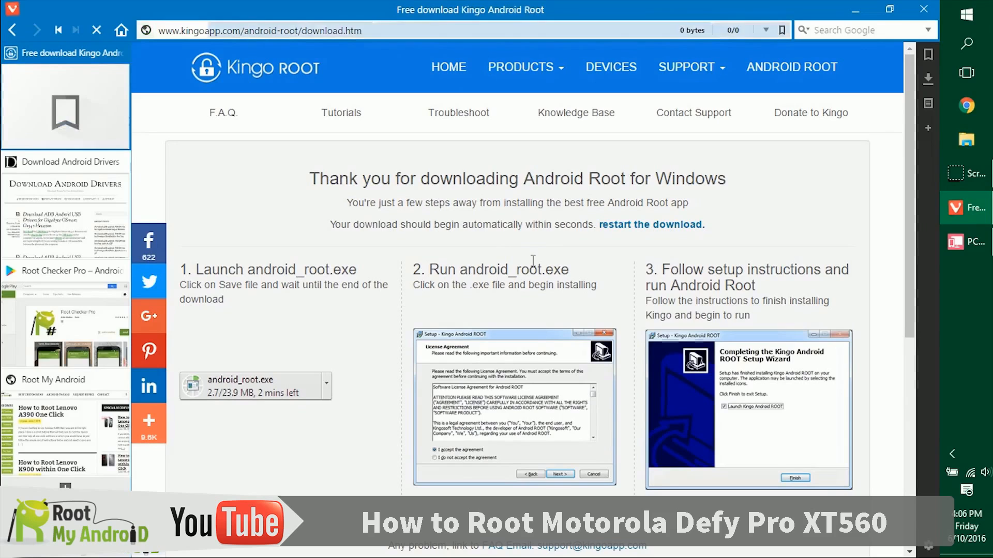
click(411, 170)
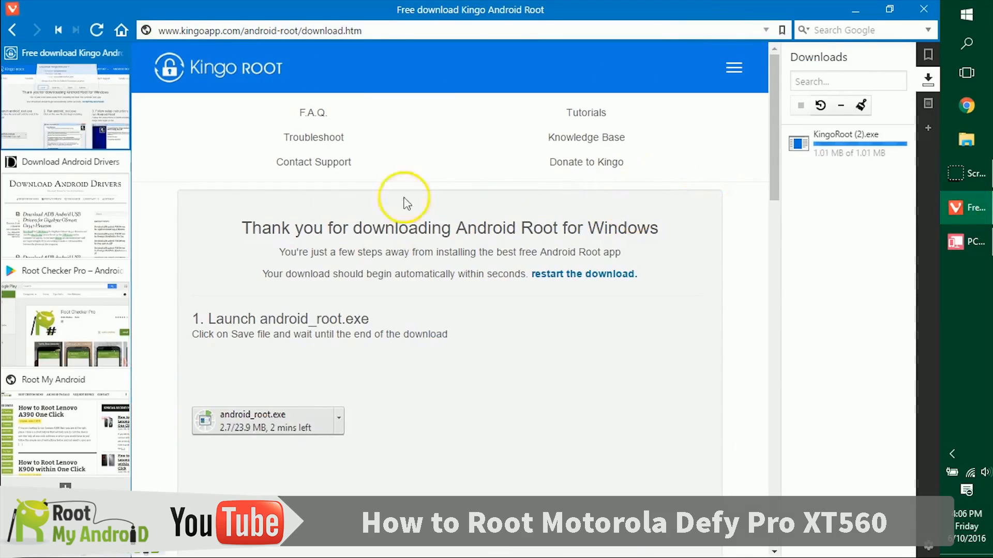
click(88, 214)
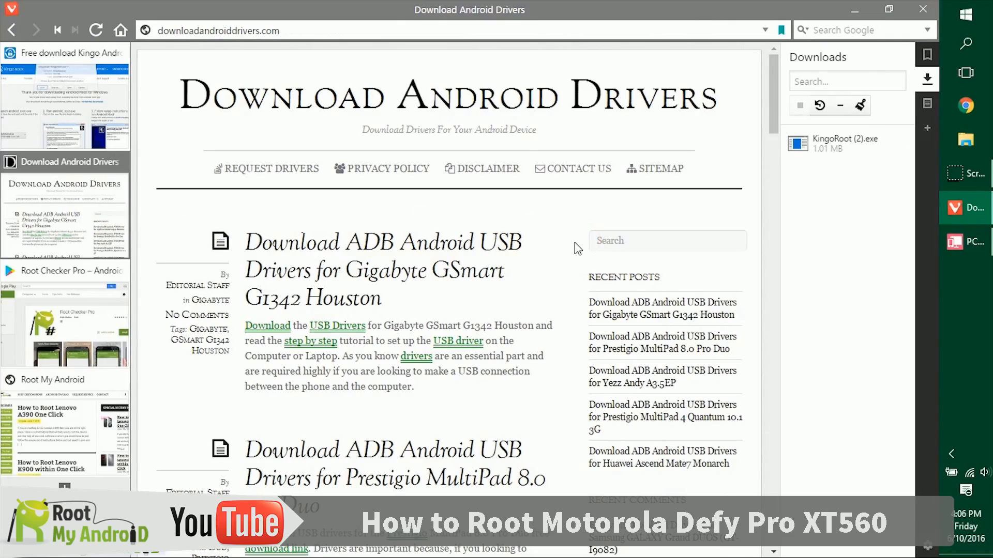
scroll(574, 247, down, 5)
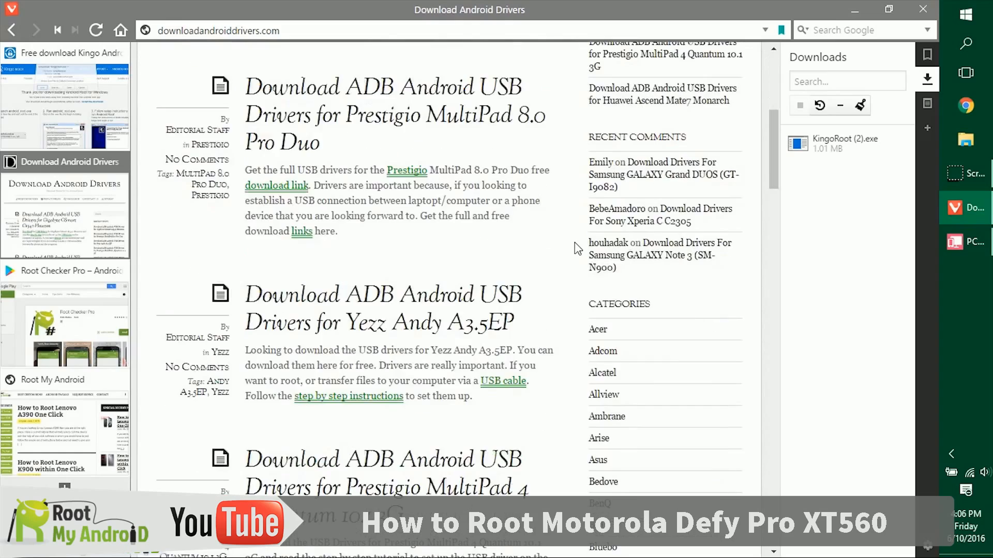
scroll(574, 247, down, 3)
scroll(597, 310, down, 5)
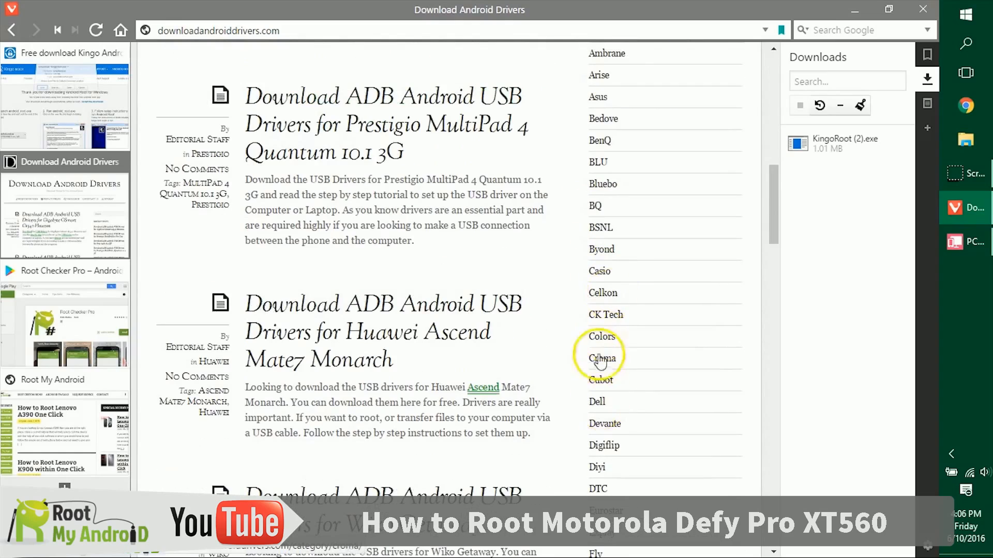
scroll(601, 358, up, 5)
scroll(582, 328, up, 5)
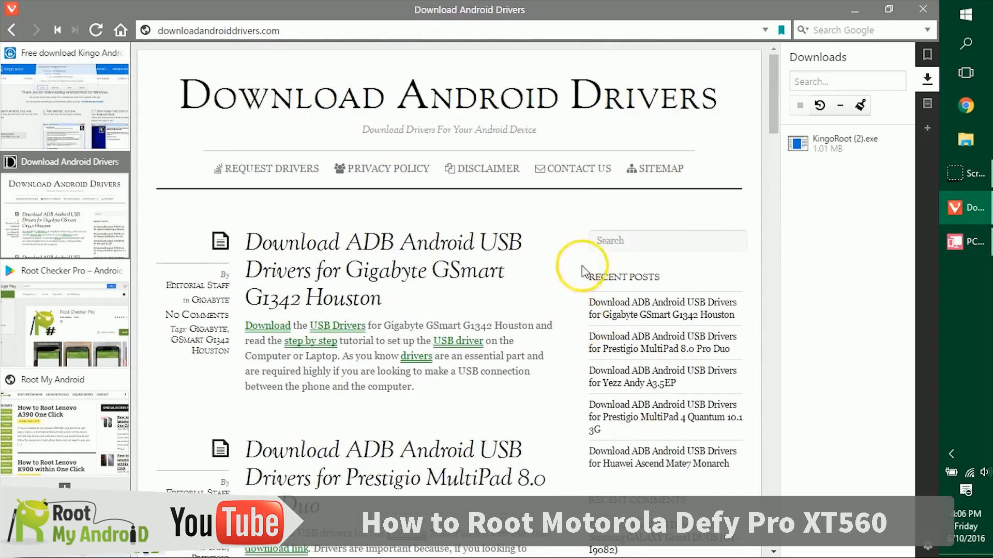
click(623, 243)
click(971, 243)
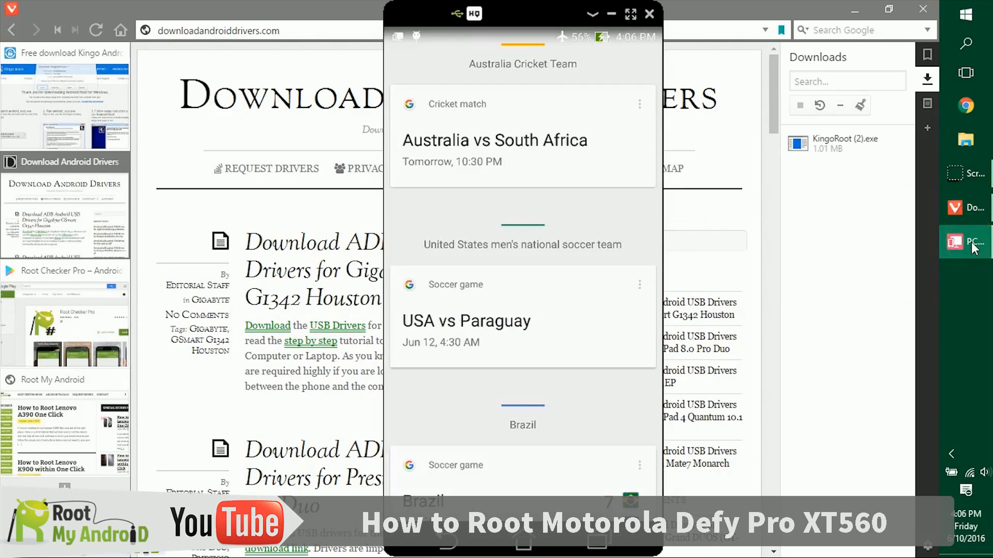
drag(597, 37, 587, 312)
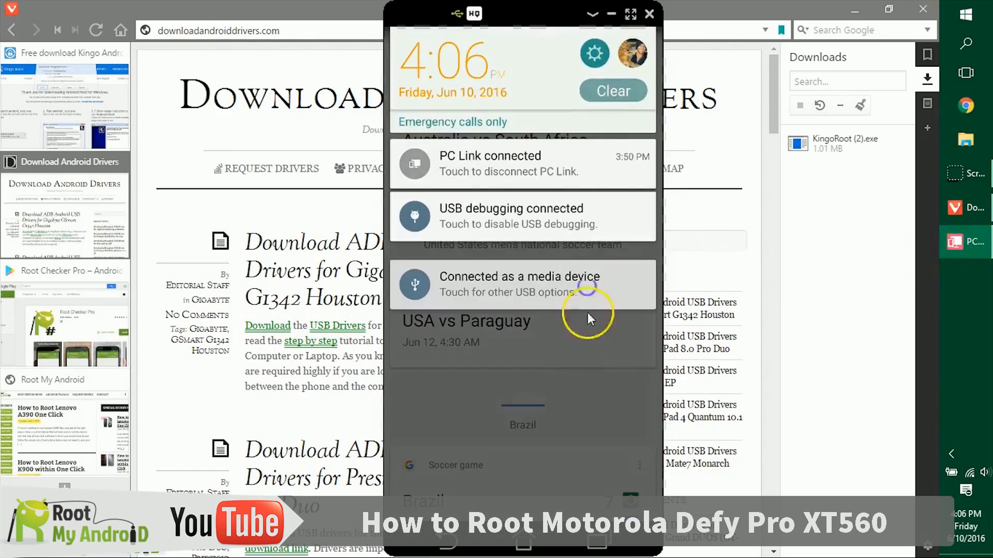
click(594, 51)
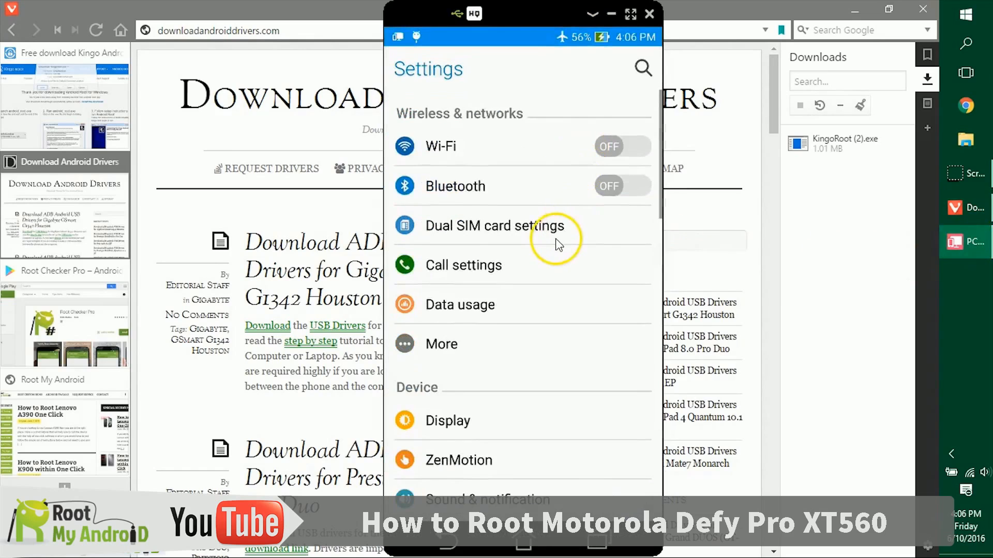
scroll(557, 244, down, 10)
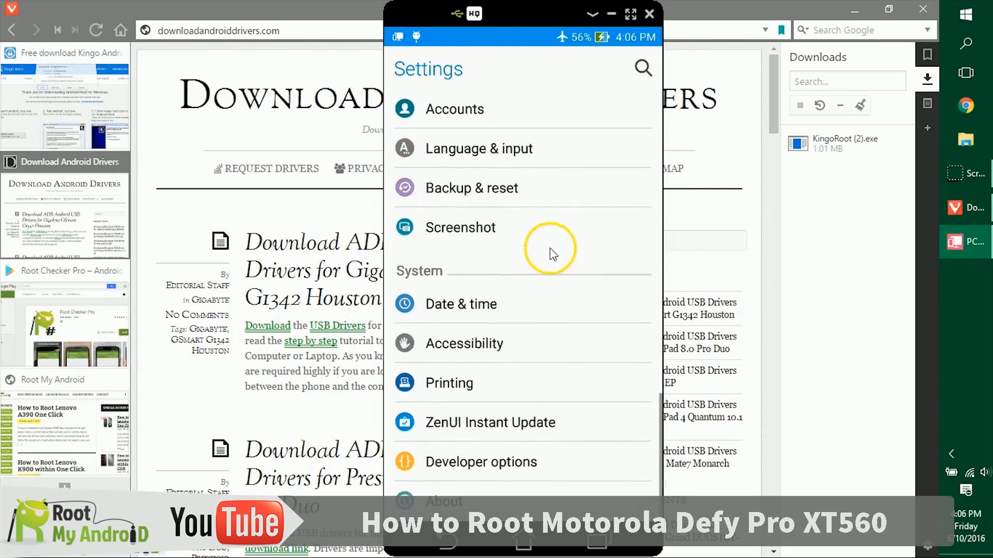
click(543, 463)
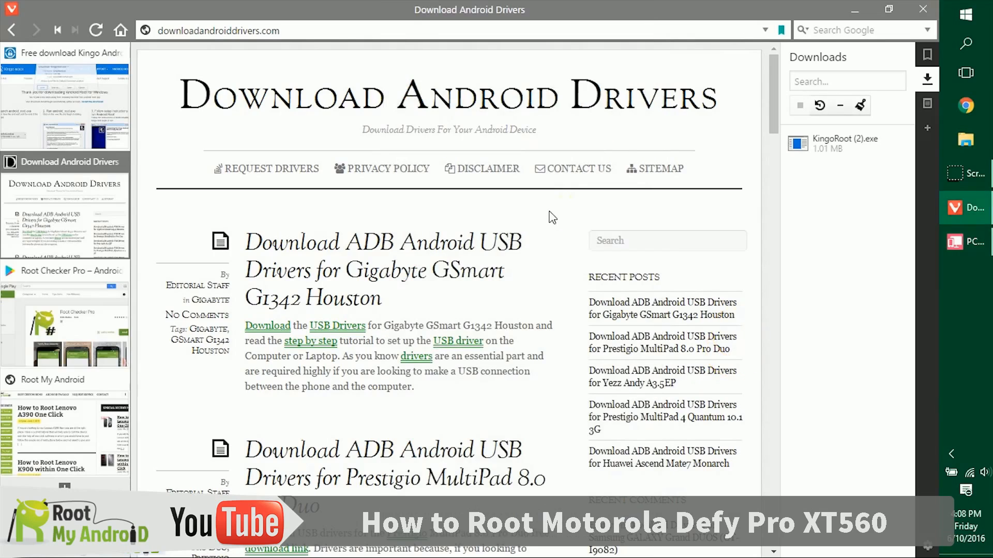
Step: Run the downloaded KingoRoot (2).exe installer and accept its license agreement
click(851, 143)
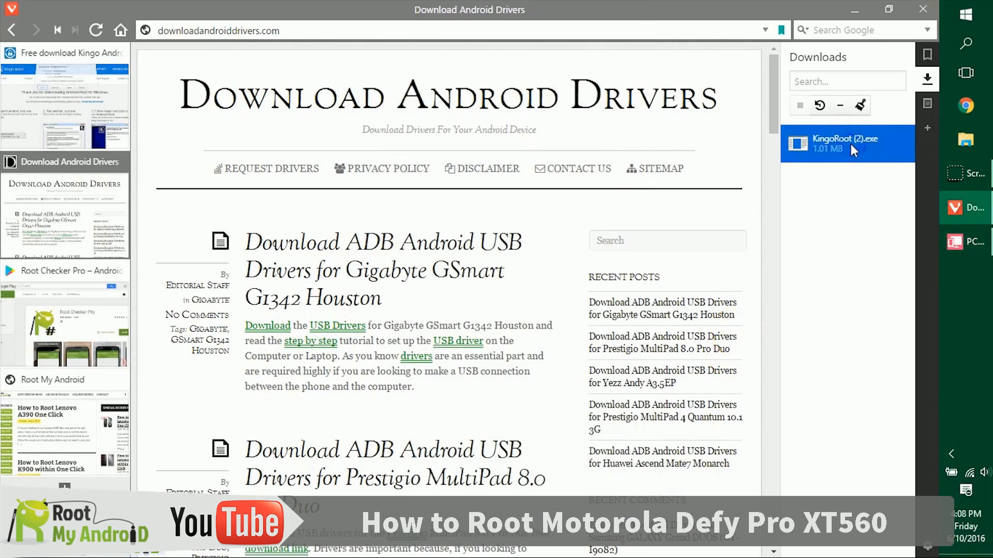
double_click(851, 143)
click(517, 302)
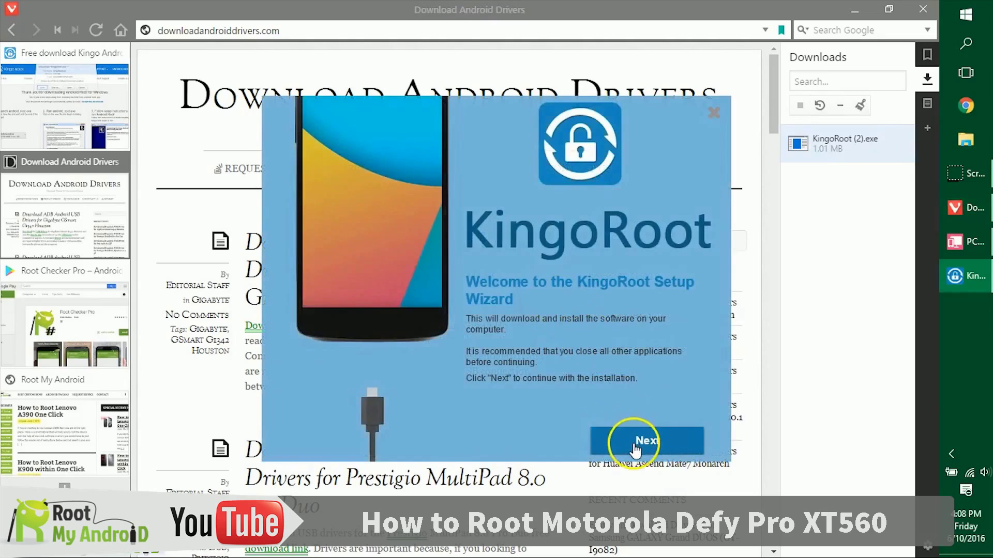
click(637, 443)
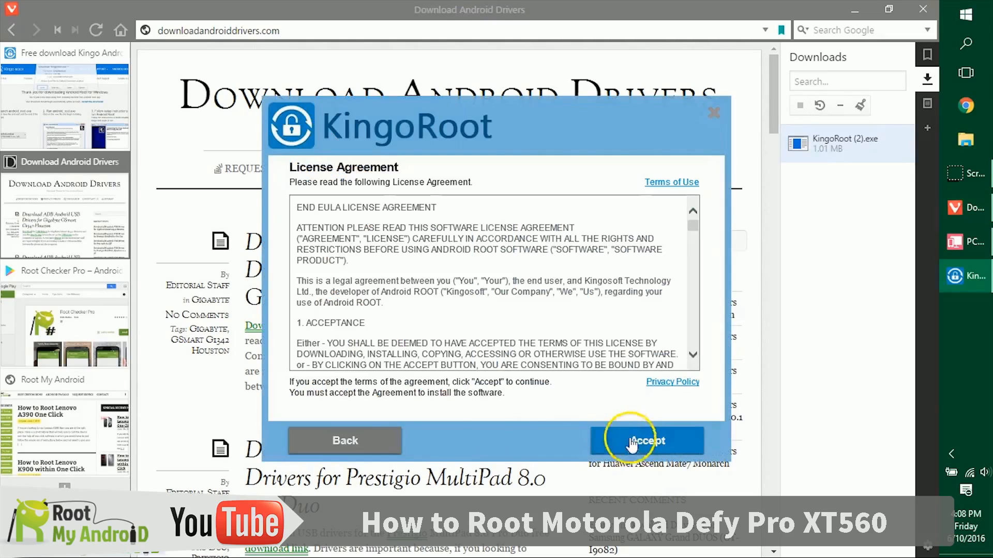
click(618, 446)
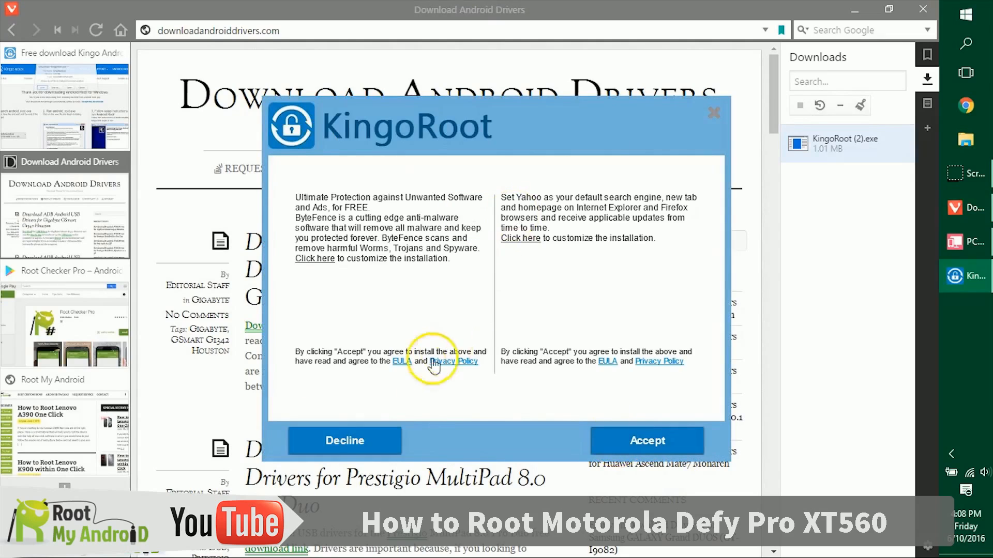
Step: Decline the bundled third-party offers, finish installing and launch KingoRoot on exit
click(353, 441)
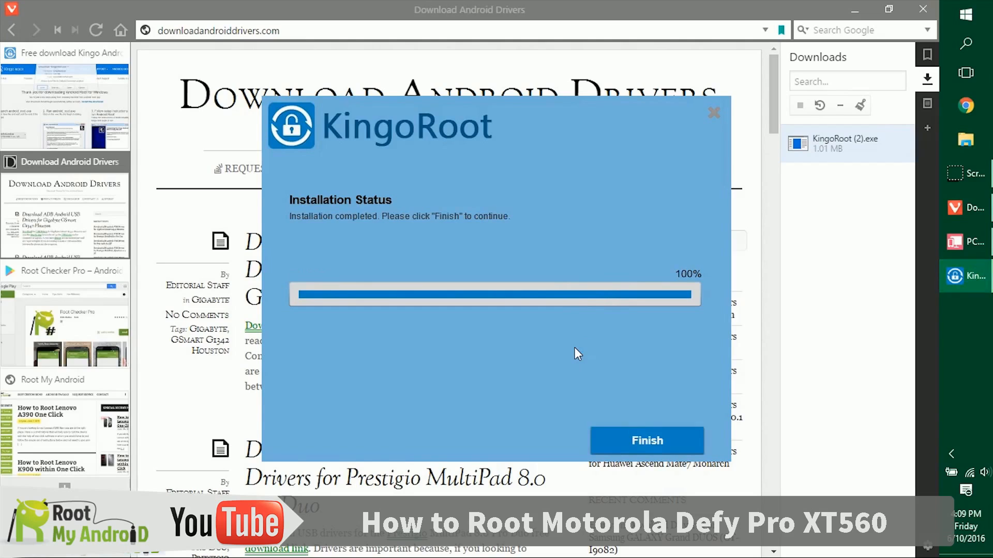
click(647, 441)
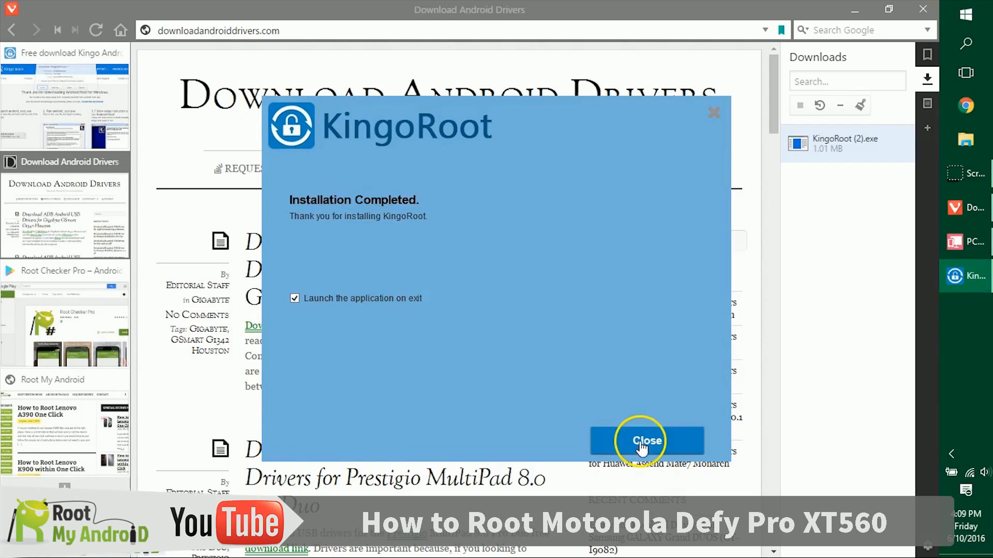
click(647, 441)
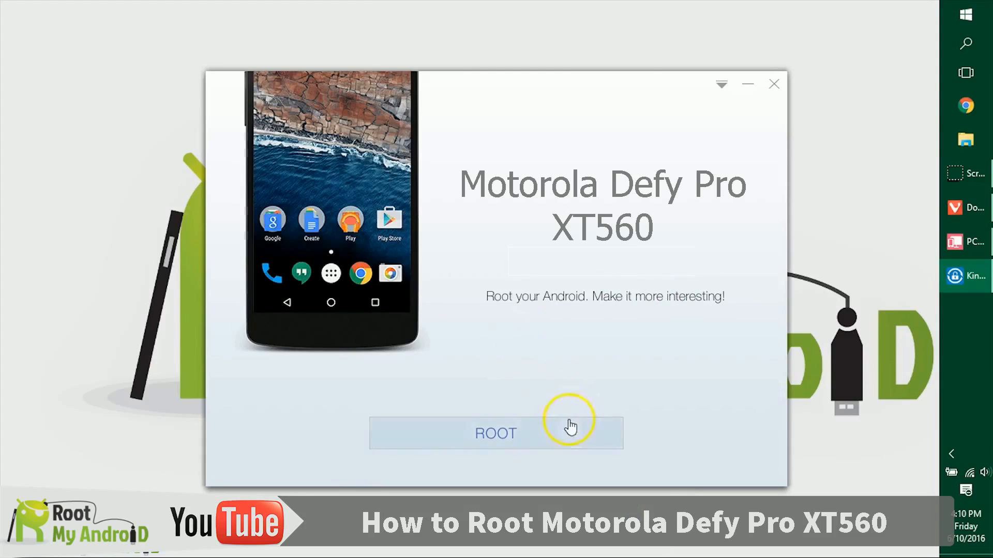
Step: Start rooting the connected Motorola Defy Pro XT560 with the ROOT button
click(527, 442)
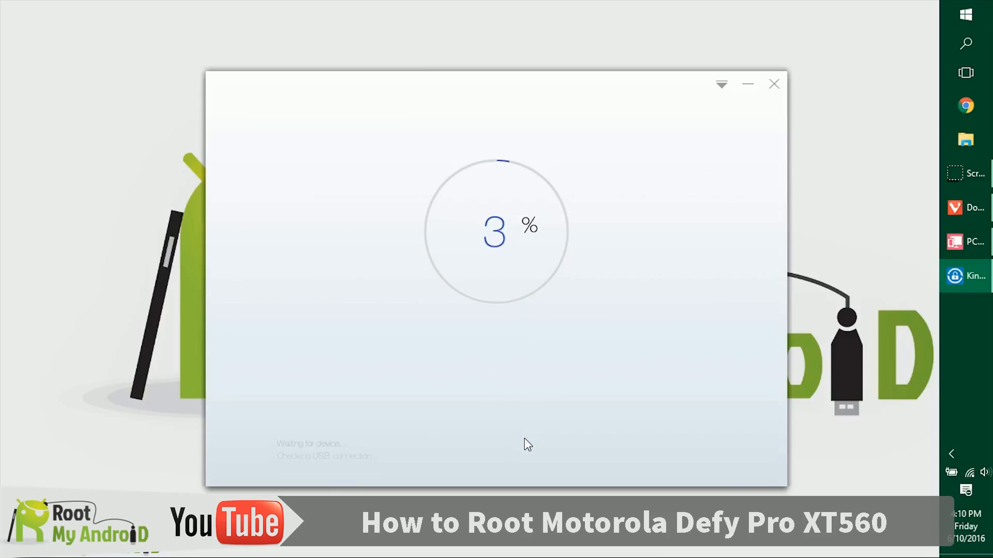
Step: Bring up the PC Link phone mirror and arrange it left of the KingoRoot rooting window
click(966, 242)
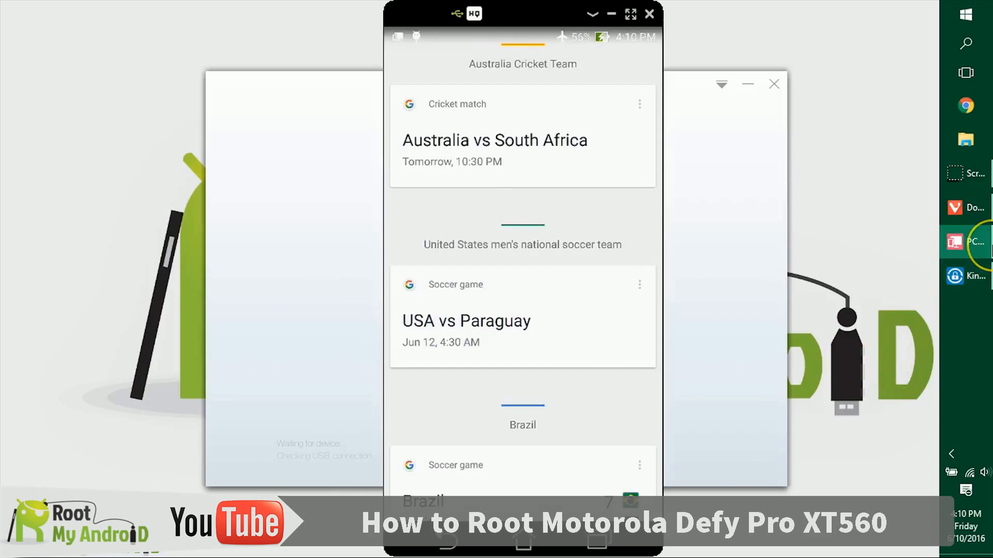
drag(530, 12, 174, 12)
drag(406, 78, 553, 98)
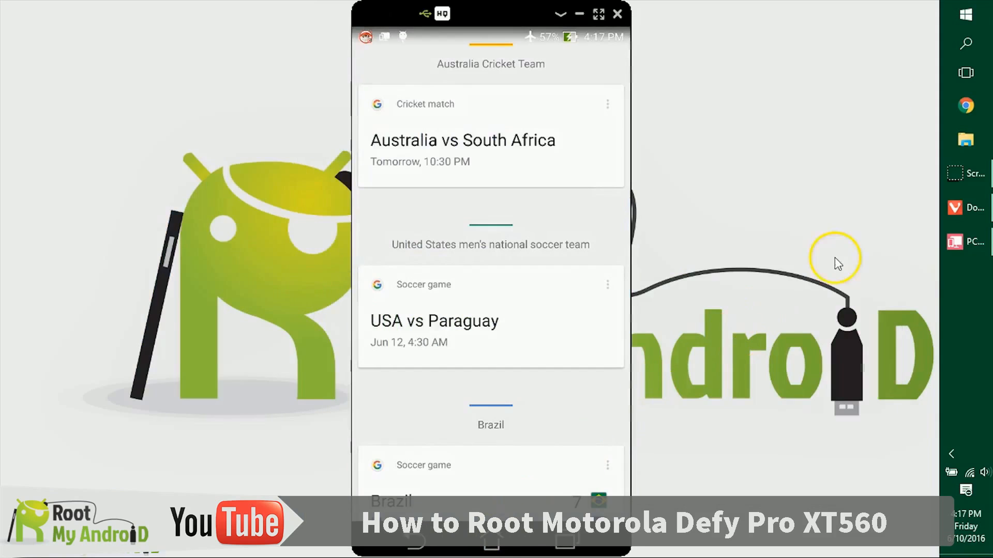
Step: Try installing Root Checker Pro from Google Play, dismiss the sign-in prompt, then bring up the phone mirror
click(962, 205)
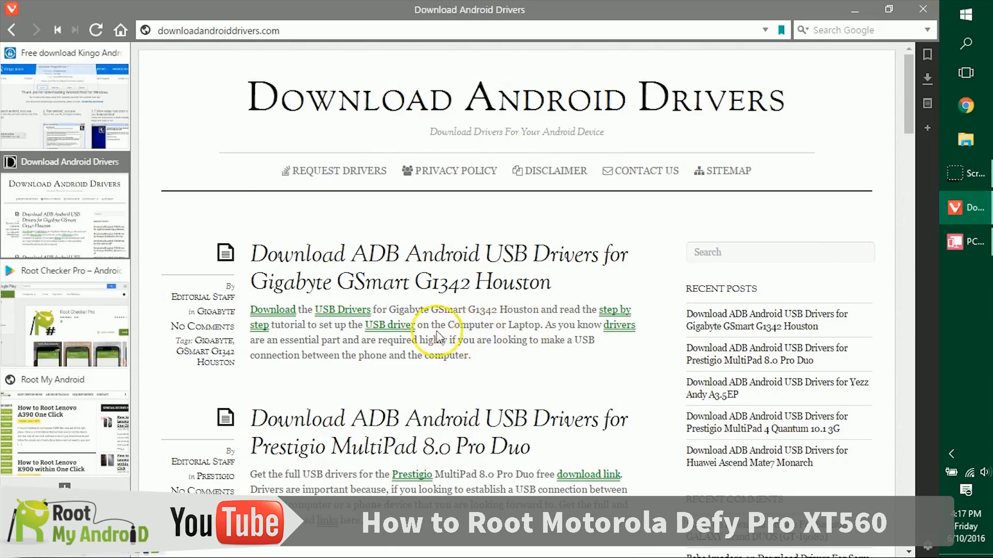
click(59, 312)
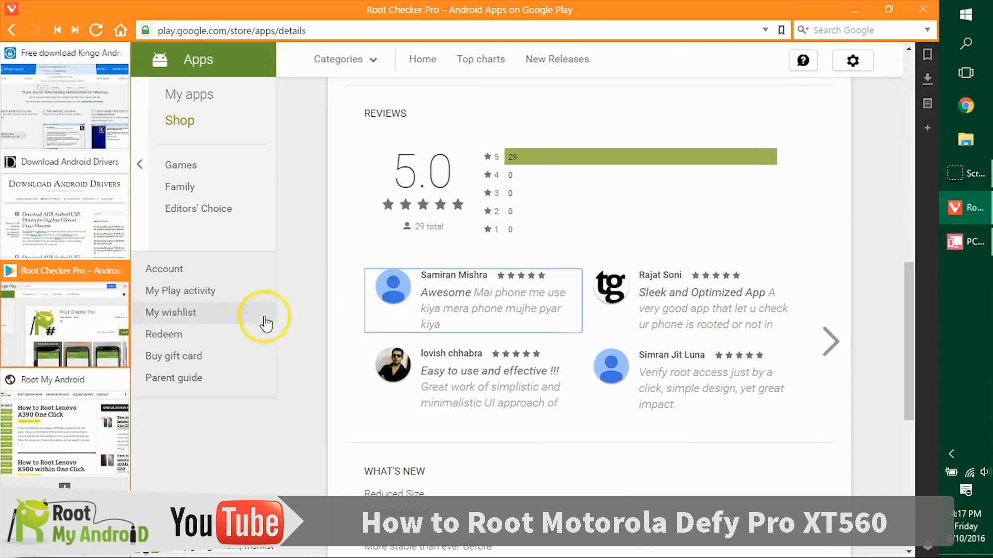
scroll(357, 225, up, 5)
scroll(699, 294, up, 5)
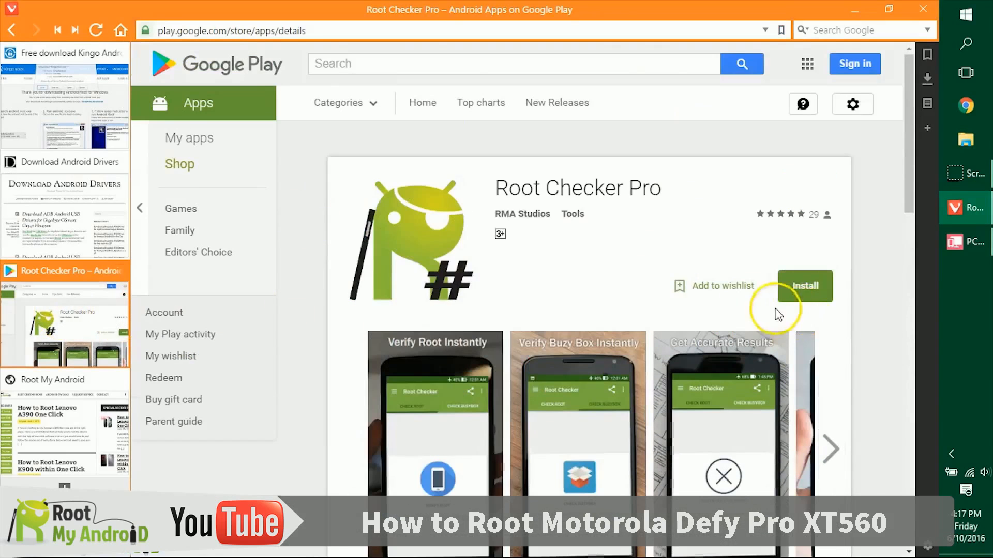
scroll(658, 282, down, 2)
click(806, 146)
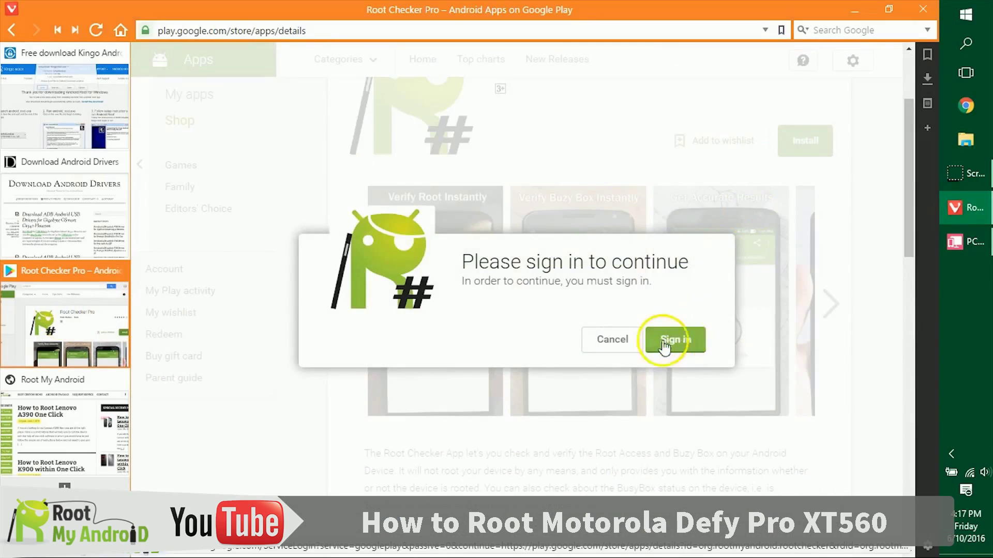
click(668, 339)
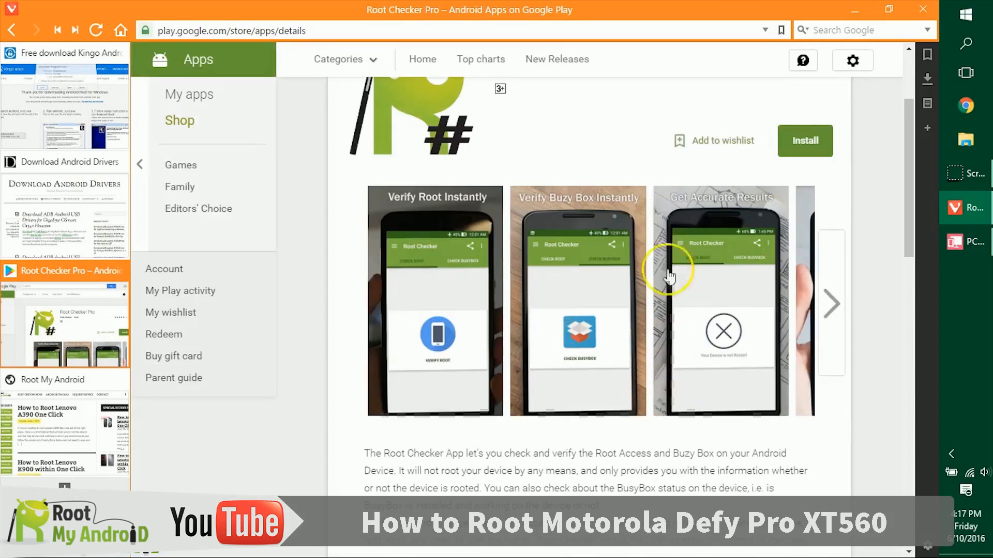
scroll(668, 264, down, 5)
scroll(668, 264, down, 5)
scroll(620, 256, down, 3)
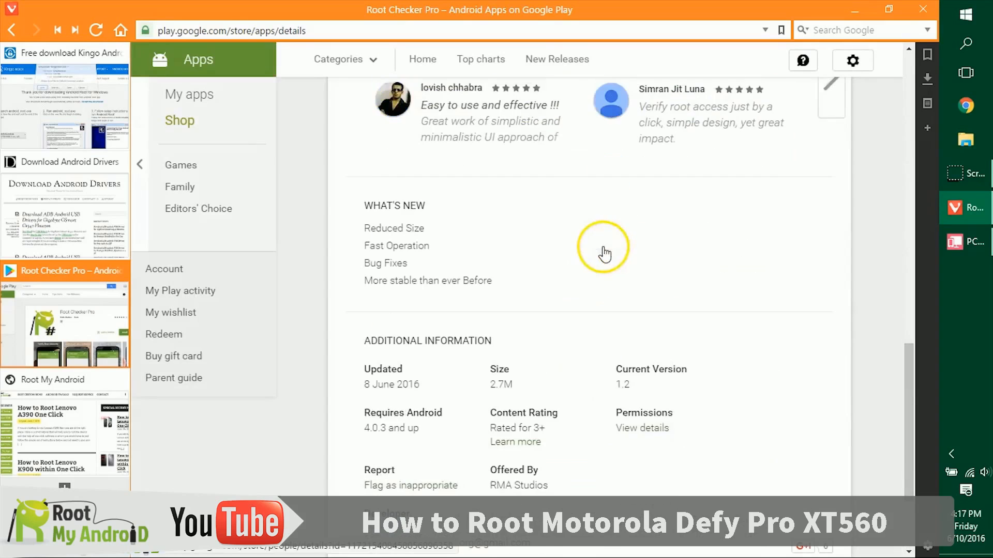
scroll(605, 253, up, 5)
scroll(605, 253, up, 5)
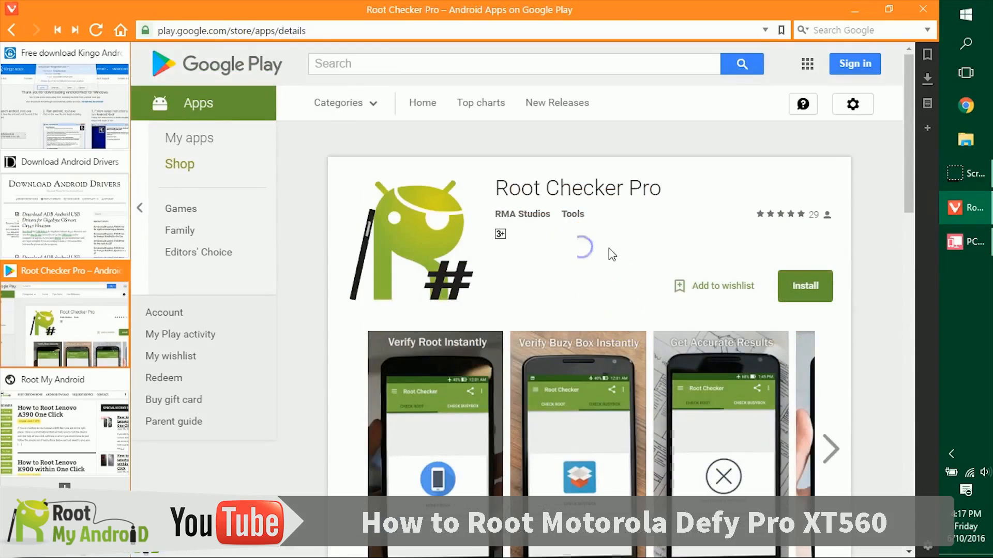
click(965, 241)
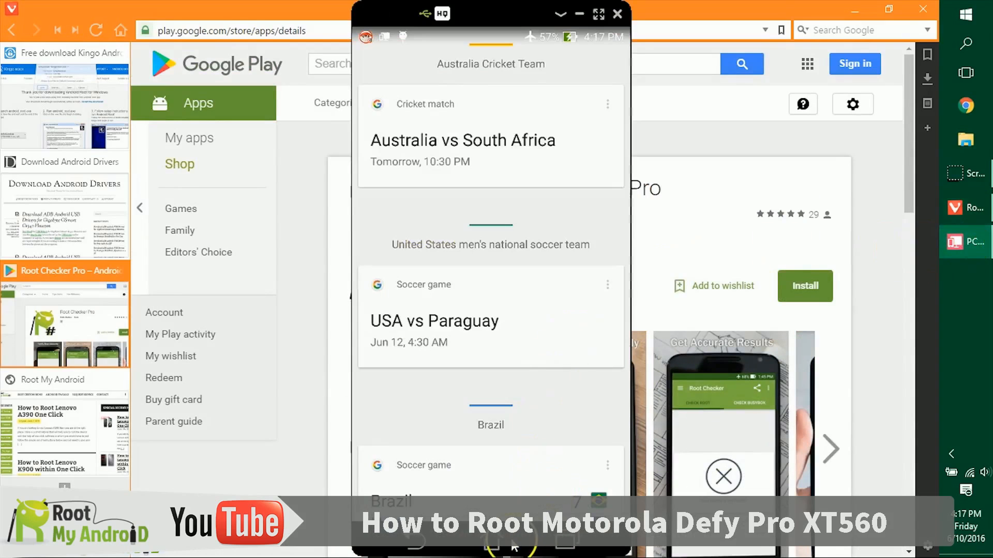
Step: Launch Root Checker from the phone's app drawer and run VERIFY ROOT to confirm root access
click(494, 546)
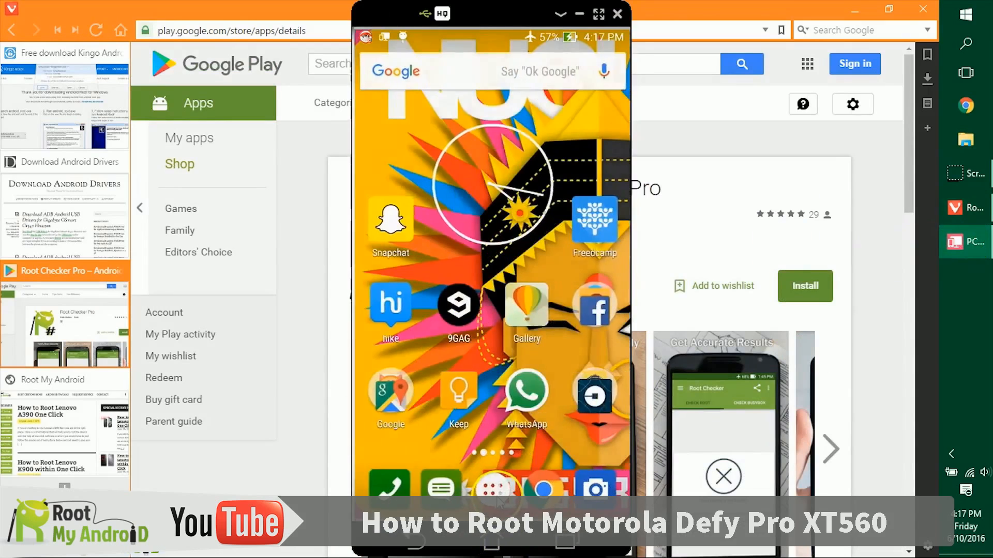
click(496, 497)
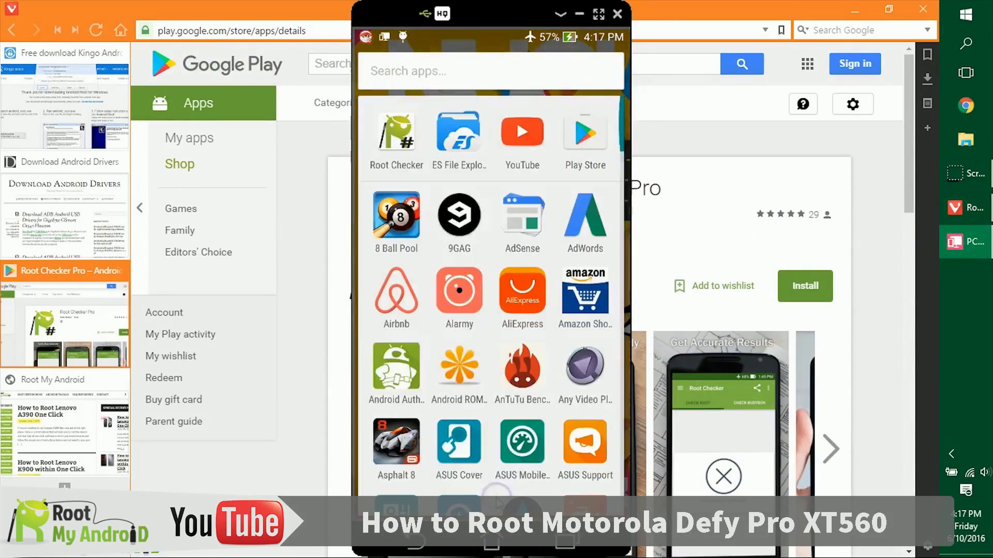
click(397, 133)
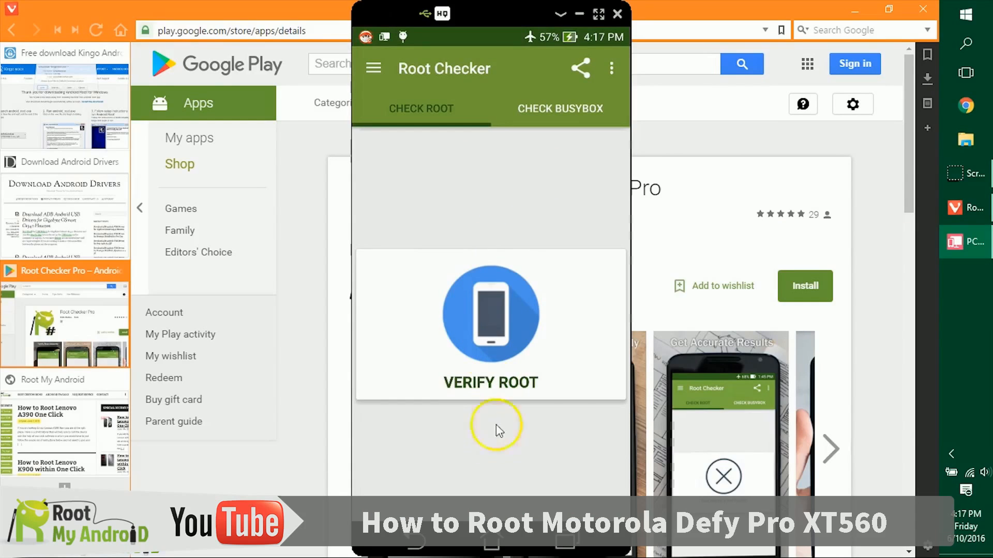
click(484, 342)
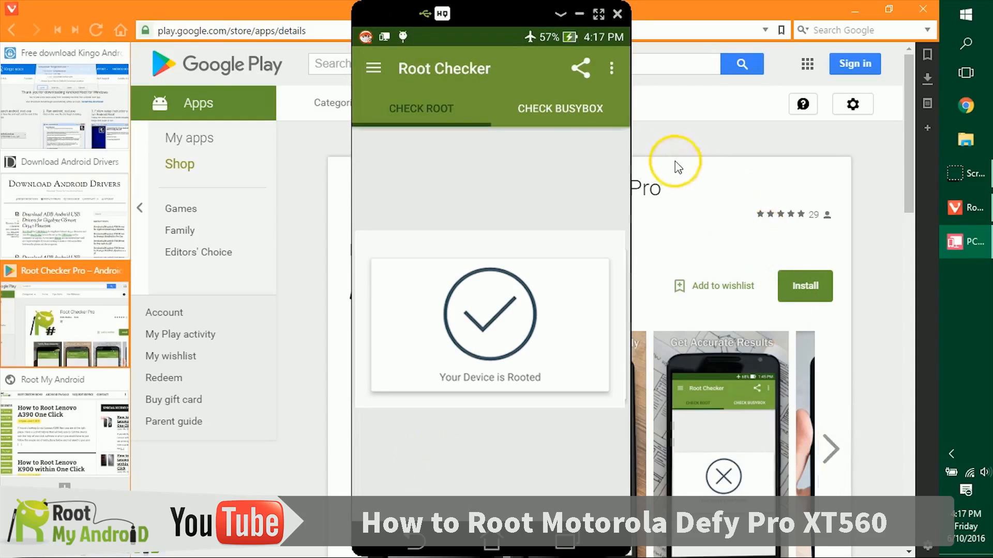
Step: View the BusyBox check, then the Root Basics page from the app's section menu
click(556, 116)
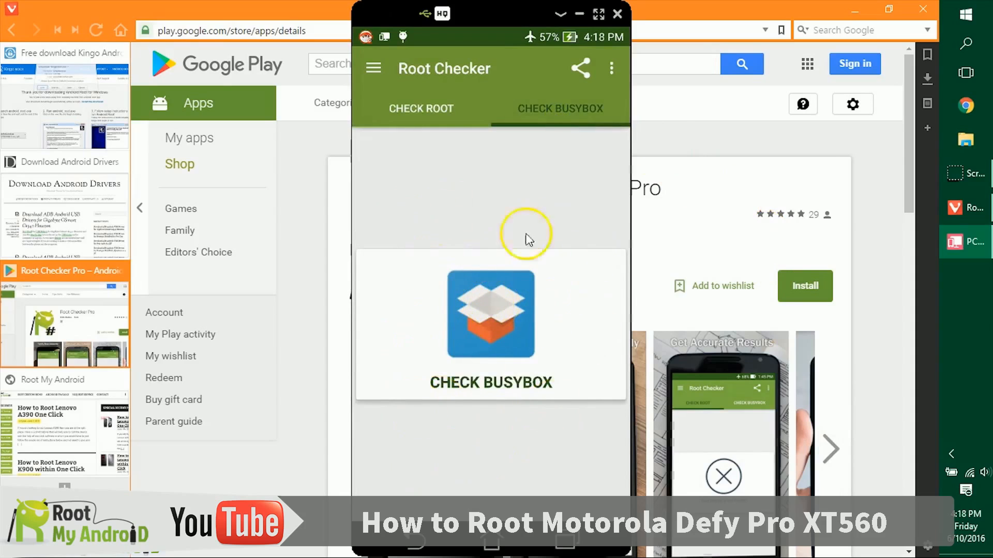
click(371, 65)
click(481, 287)
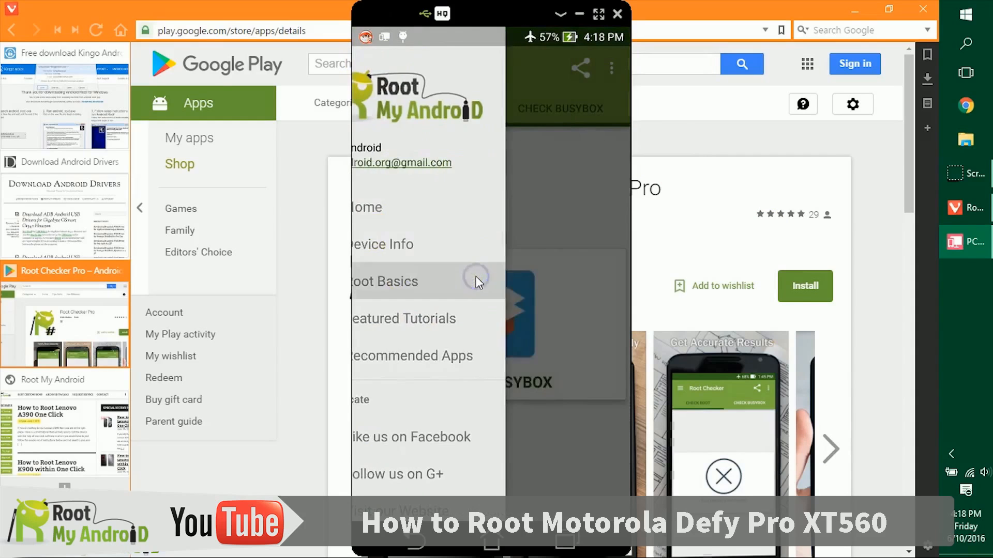
scroll(486, 335, down, 3)
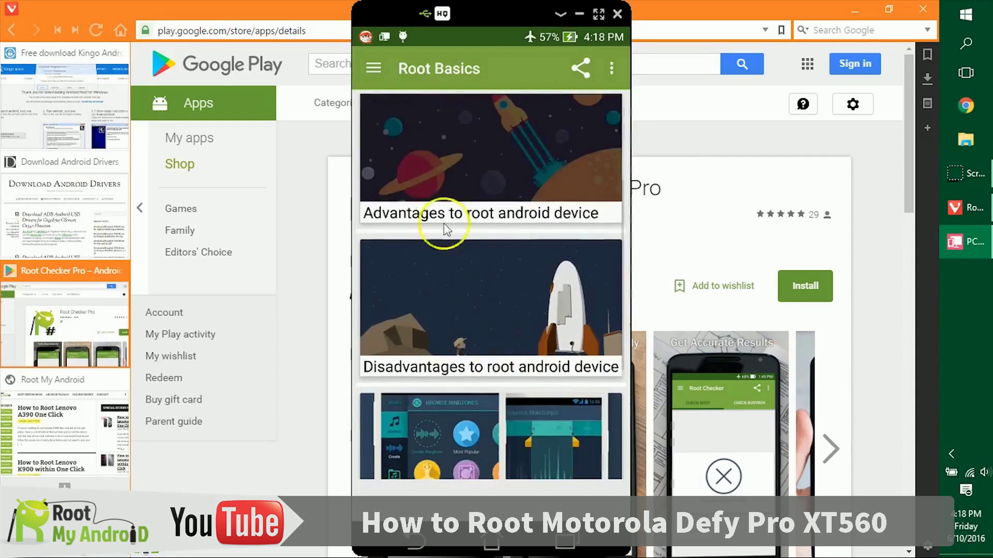
scroll(486, 335, up, 3)
Step: Browse the Featured Tutorials page, then return to Root Checker's Home section
click(373, 69)
click(448, 326)
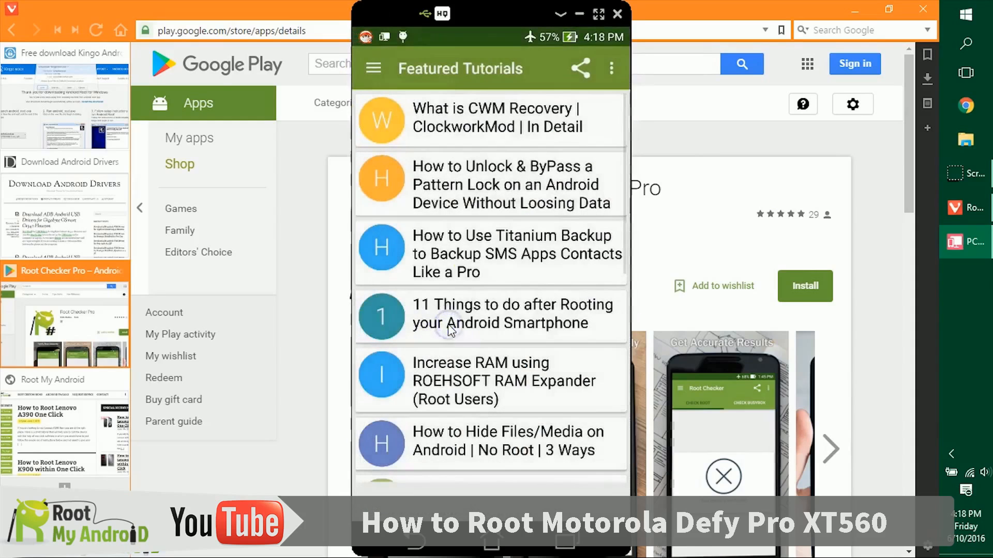
scroll(533, 166, down, 5)
scroll(542, 191, down, 3)
scroll(542, 192, down, 2)
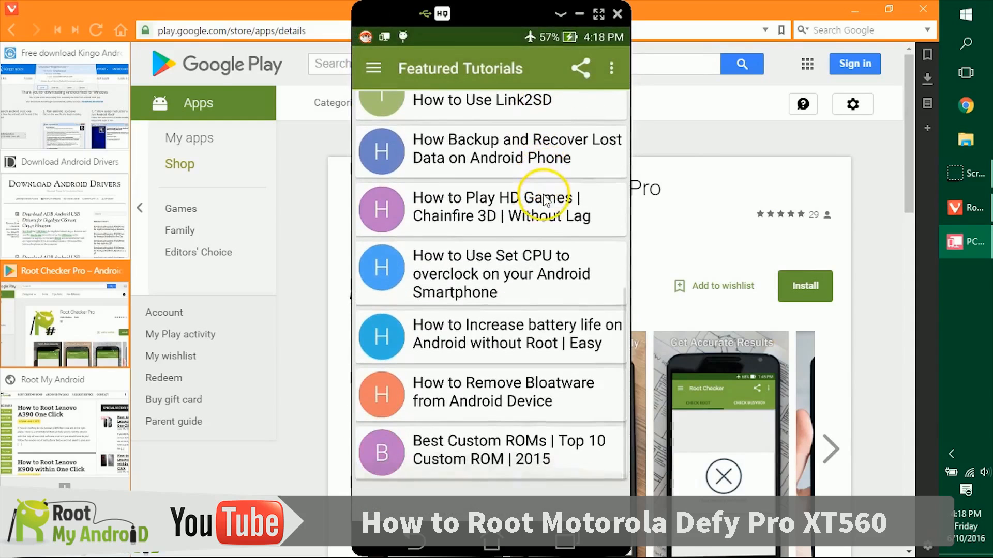
scroll(548, 235, up, 5)
scroll(555, 273, up, 3)
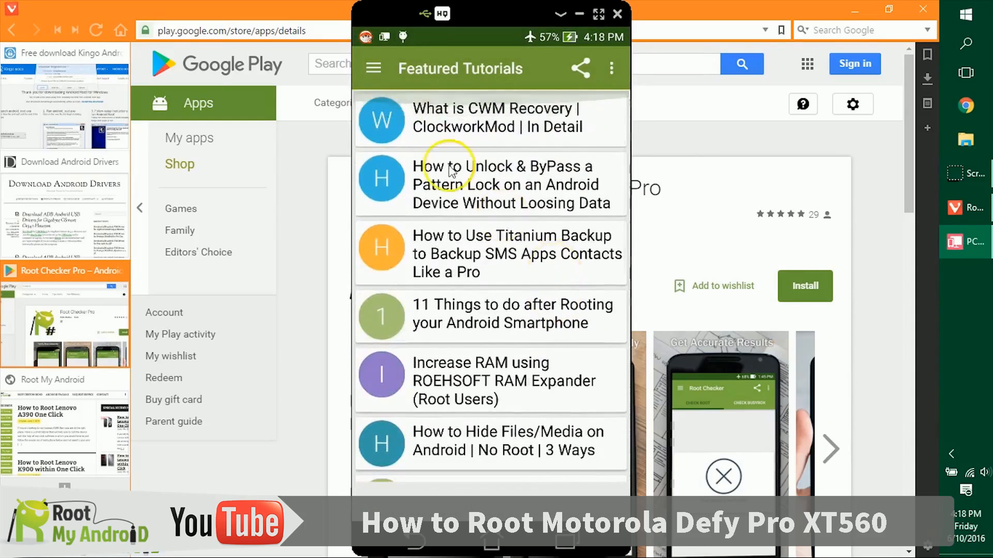
click(373, 68)
click(434, 207)
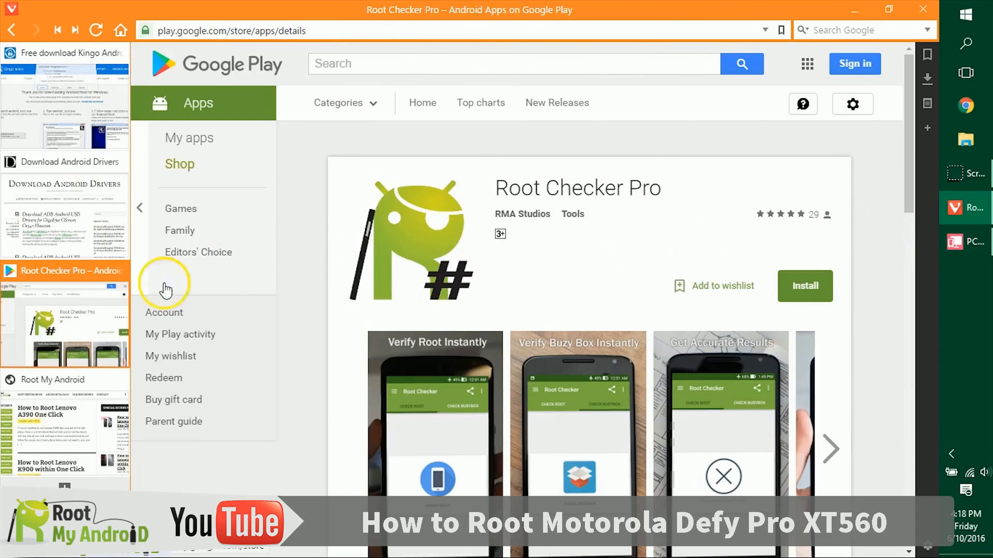
Step: On Root My Android, browse the Featured category posts, then go to the Contact Us page
click(58, 429)
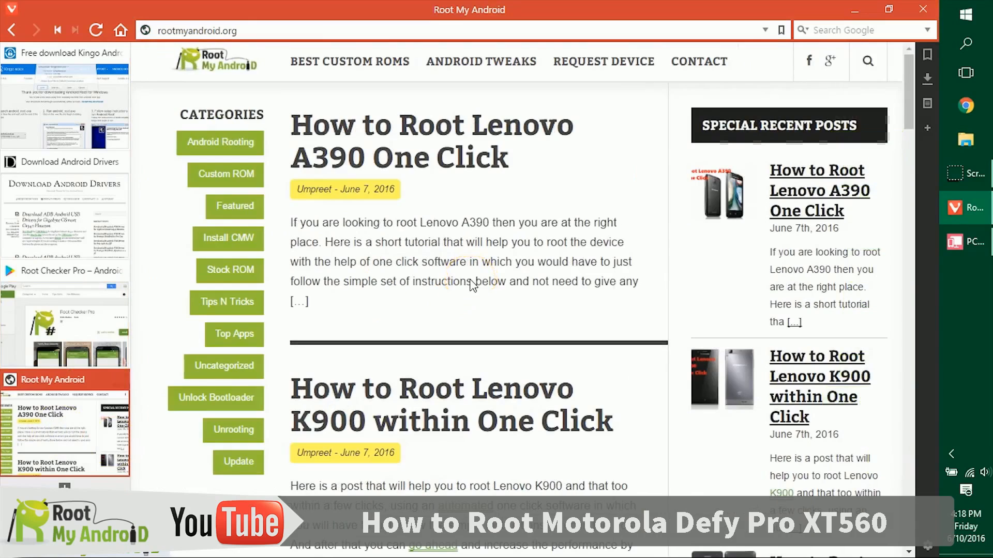
click(234, 206)
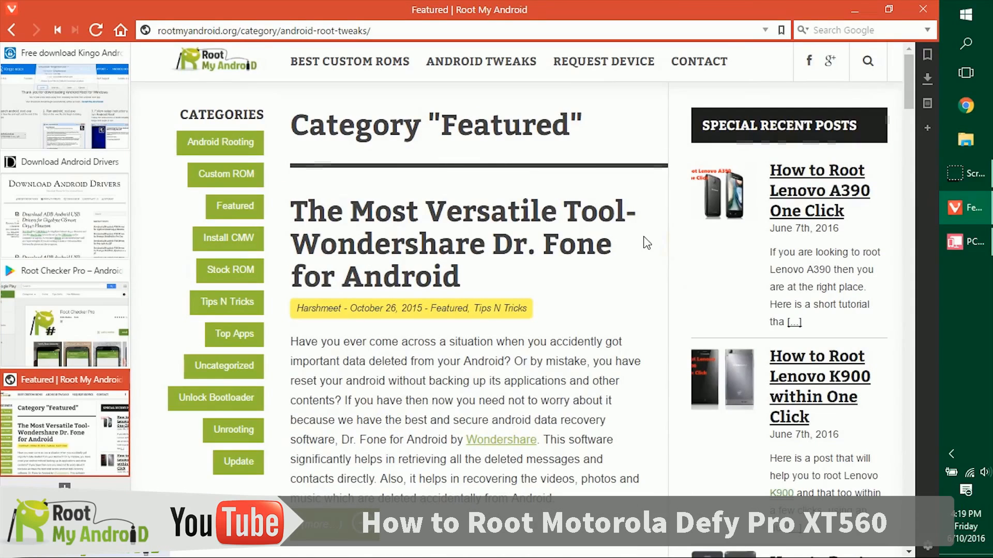
scroll(646, 243, down, 3)
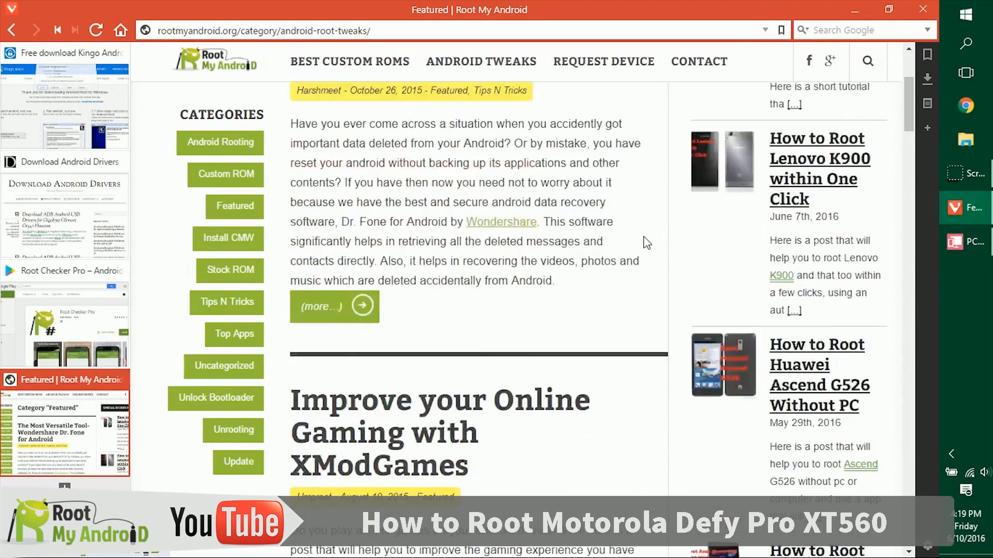
scroll(647, 243, down, 2)
click(653, 289)
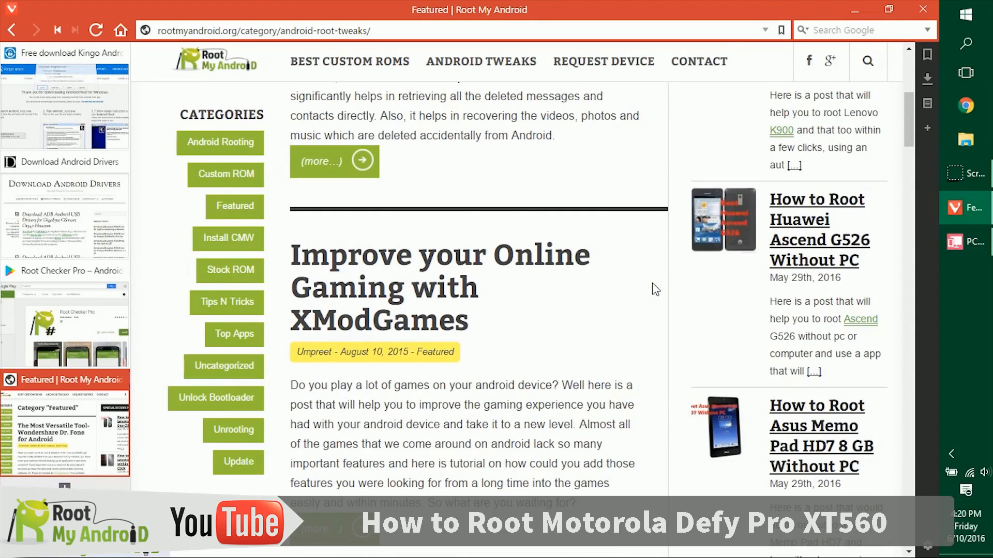
click(627, 291)
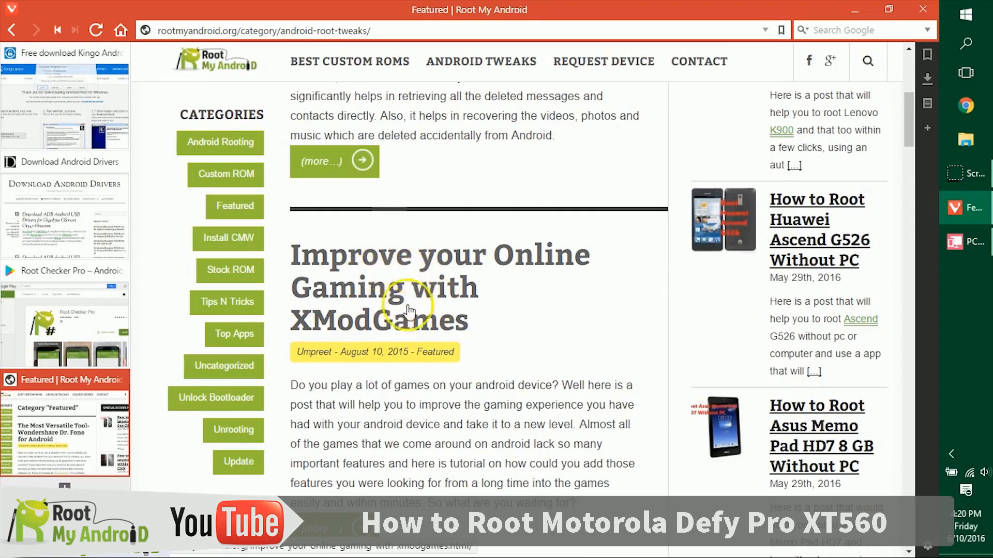
scroll(583, 235, down, 5)
scroll(611, 234, down, 5)
scroll(610, 234, down, 5)
scroll(610, 295, down, 5)
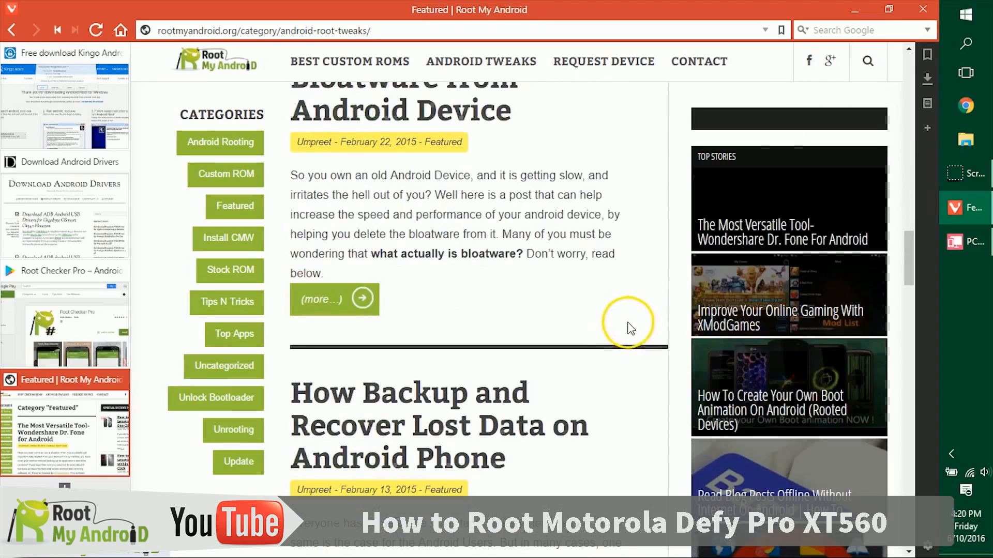
scroll(610, 295, up, 5)
scroll(607, 298, up, 8)
scroll(607, 298, up, 8)
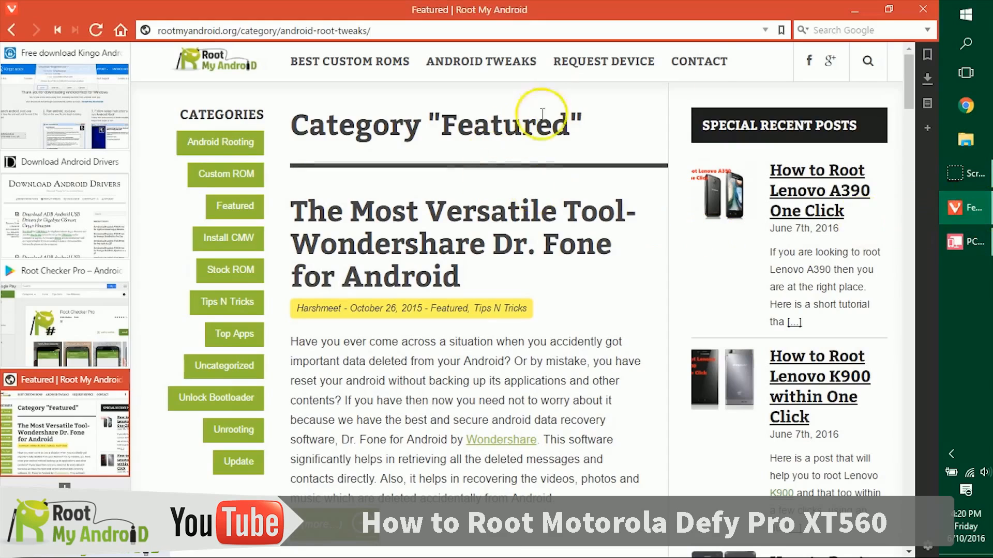
click(699, 62)
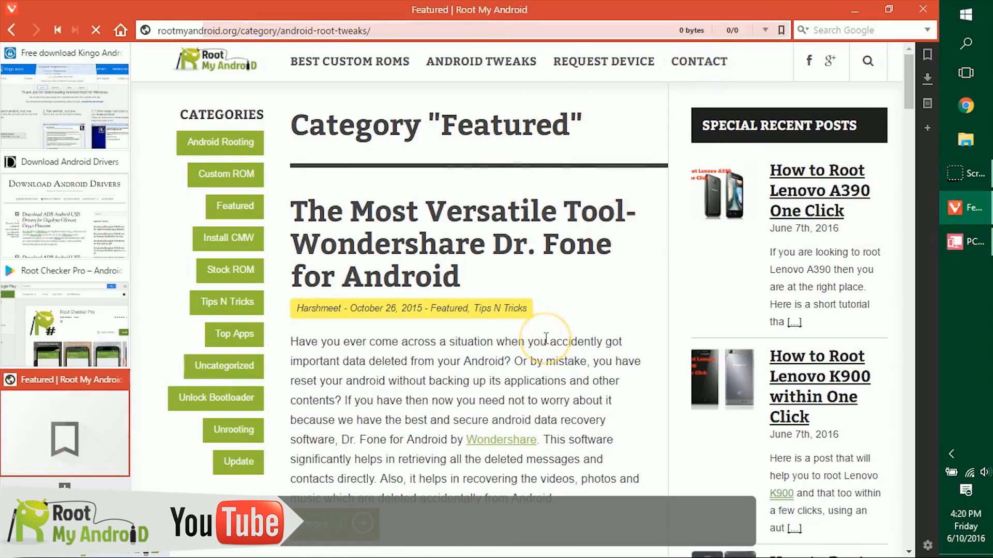
scroll(554, 334, down, 3)
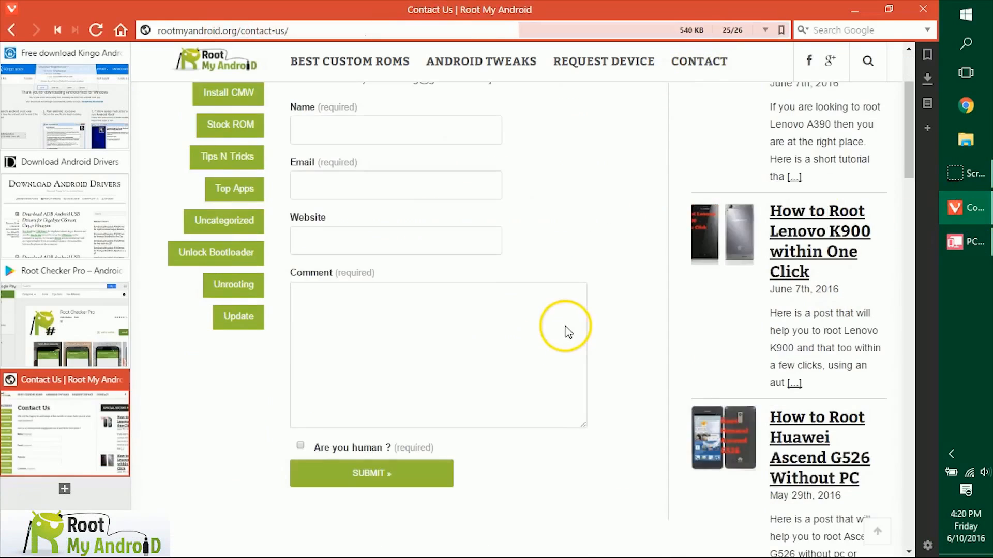
scroll(612, 349, up, 3)
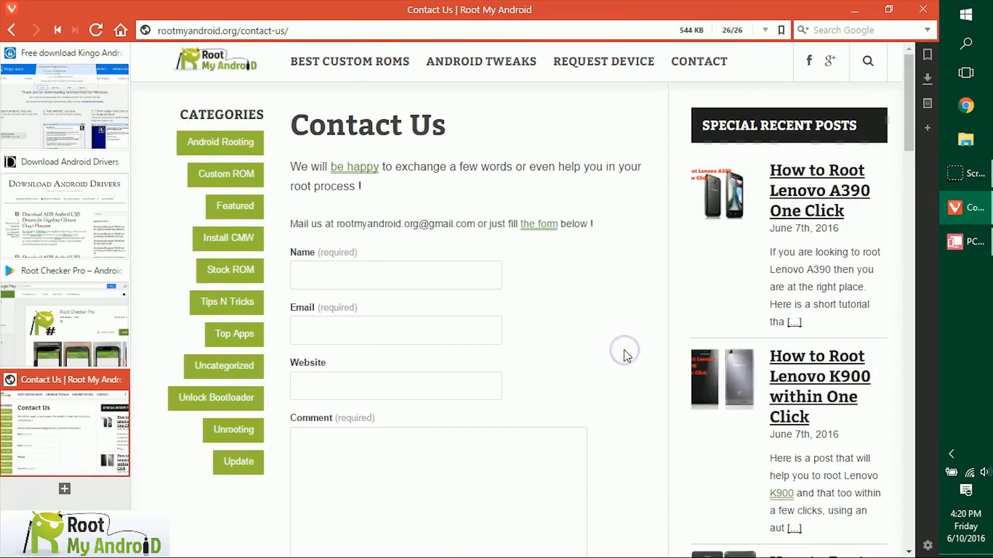